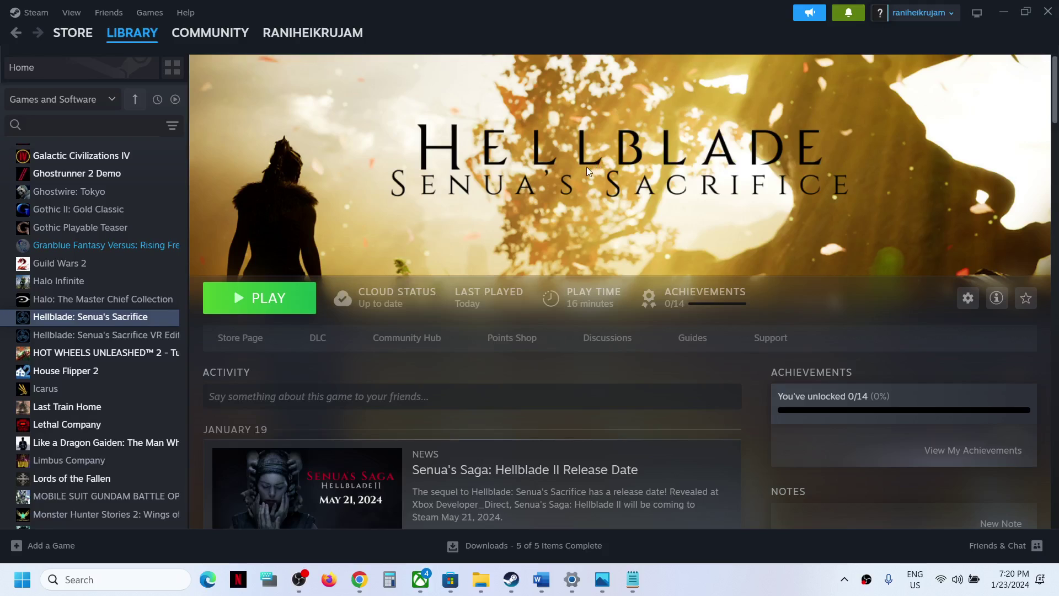
Open the File Explorer jump list from the taskbar over Steam's Hellblade page
right_click(482, 580)
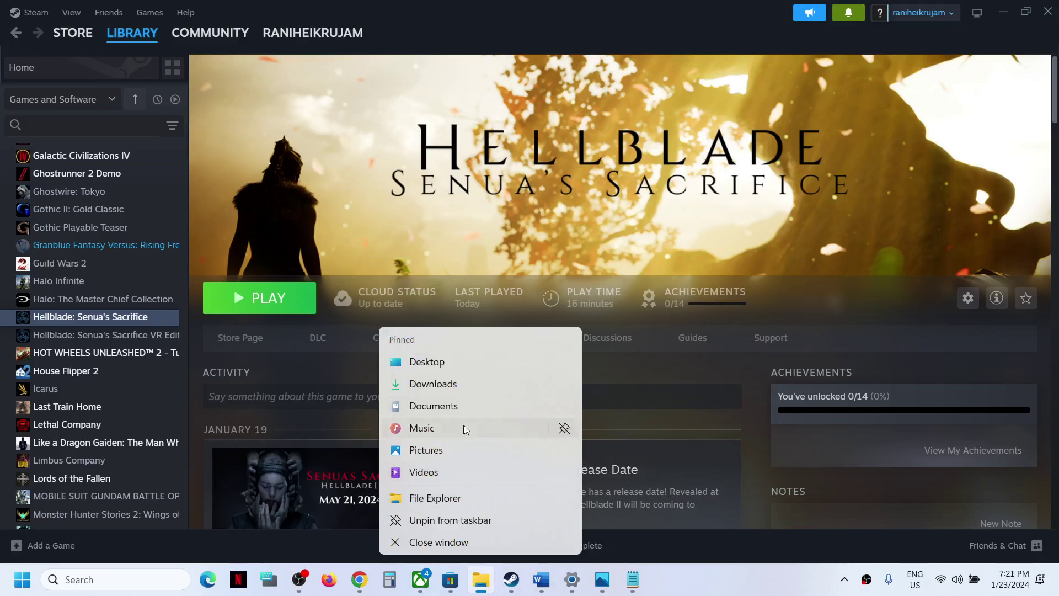
Open a new File Explorer window, go to OS (C:) > Users > your profile, and select AppData
click(429, 501)
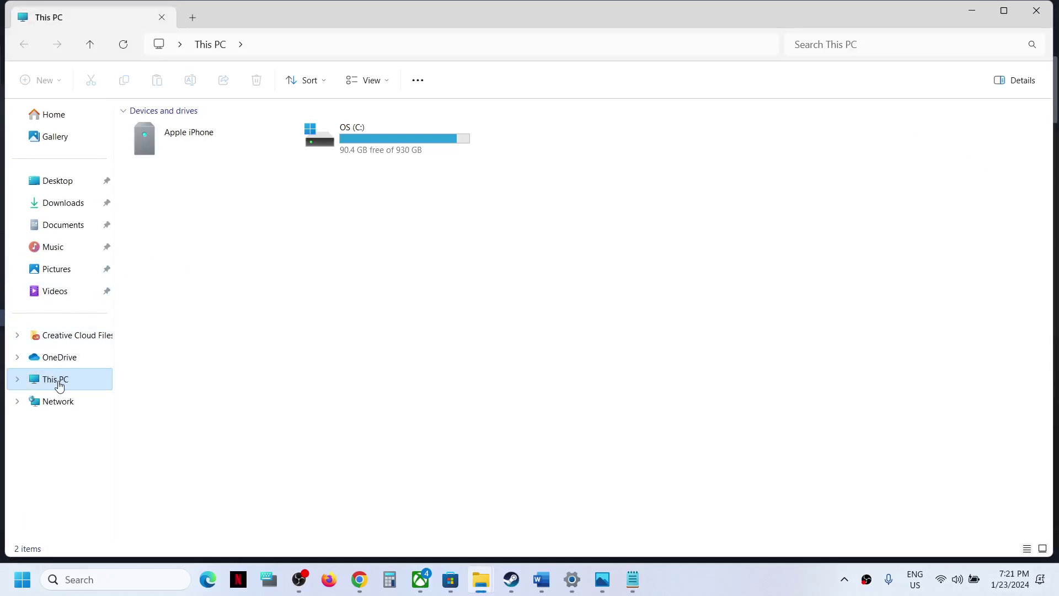
double_click(368, 141)
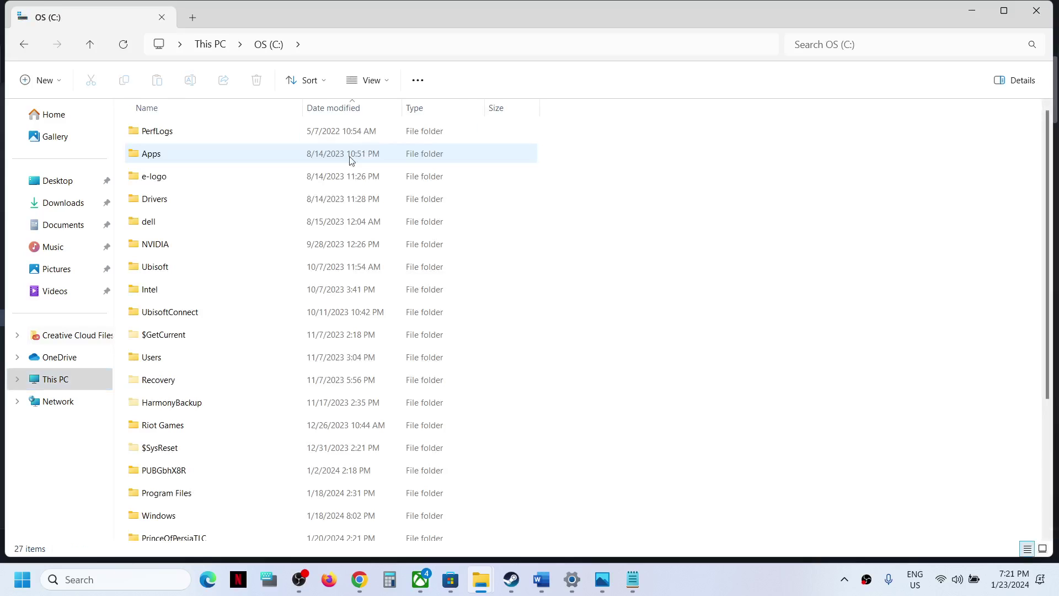
double_click(183, 357)
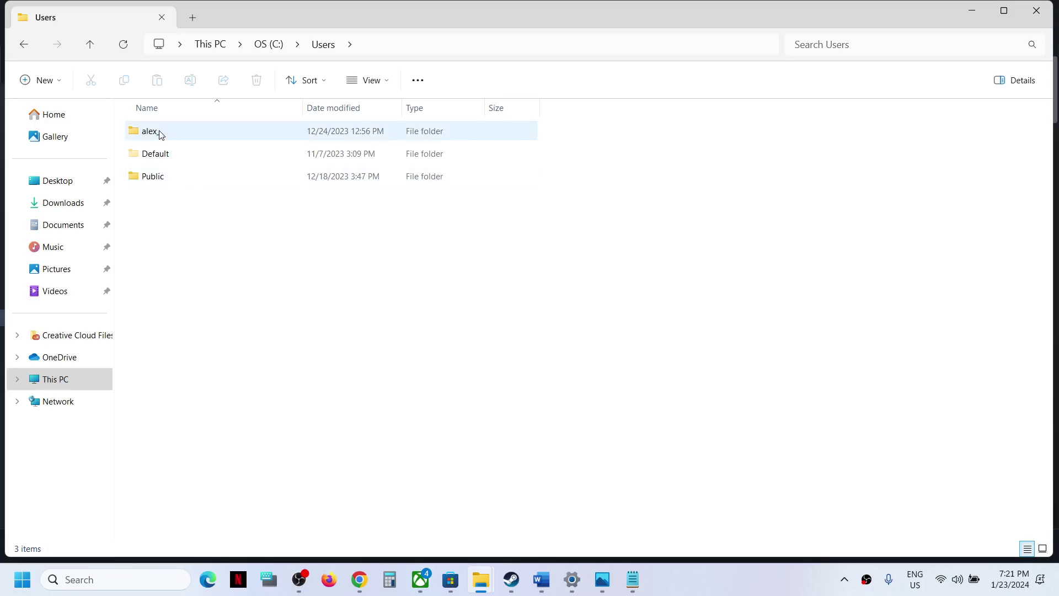
click(162, 134)
double_click(161, 133)
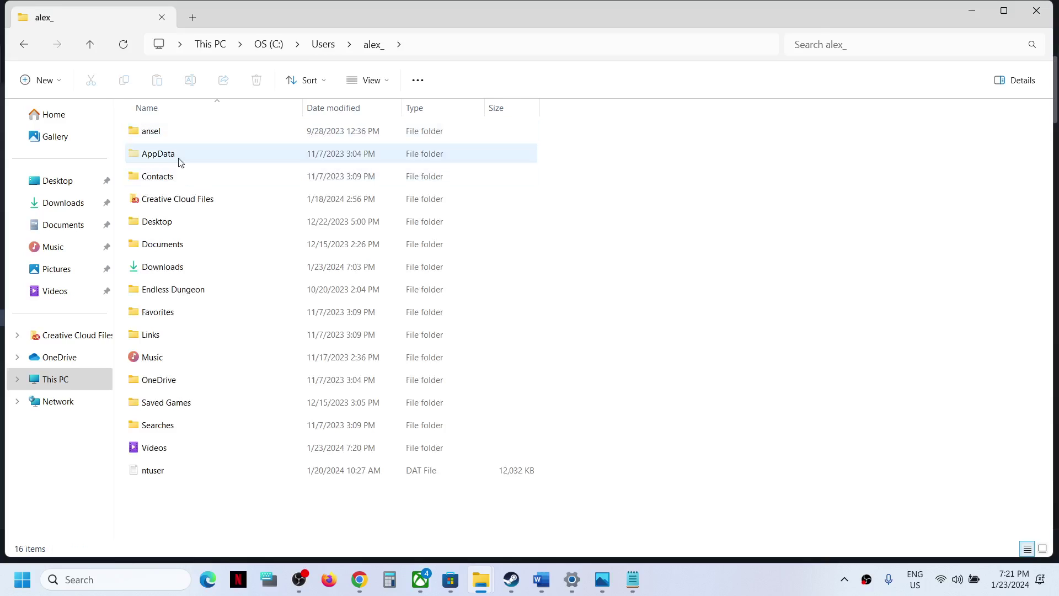
click(176, 156)
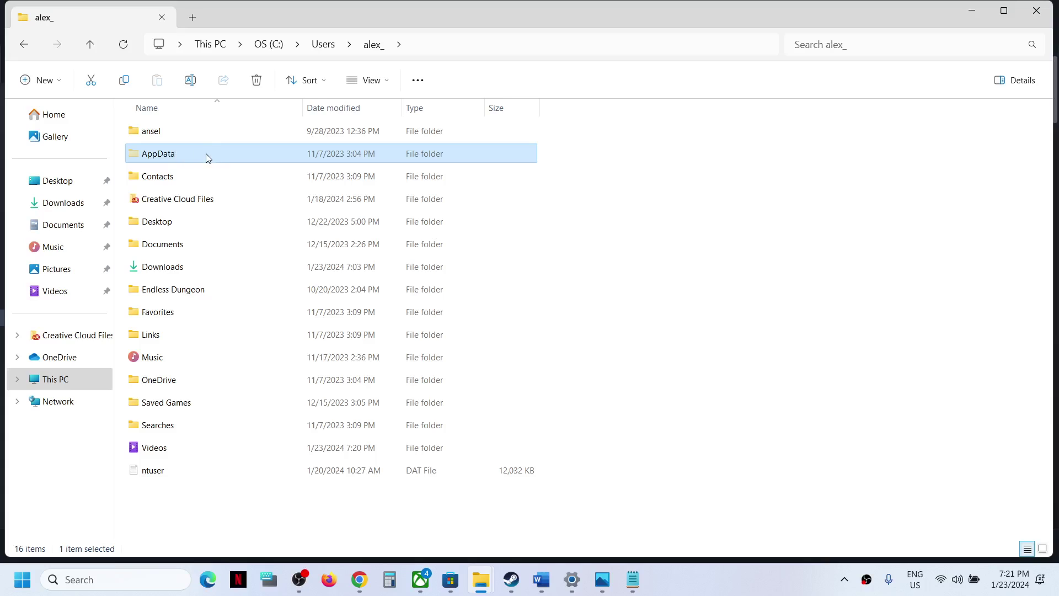
click(389, 80)
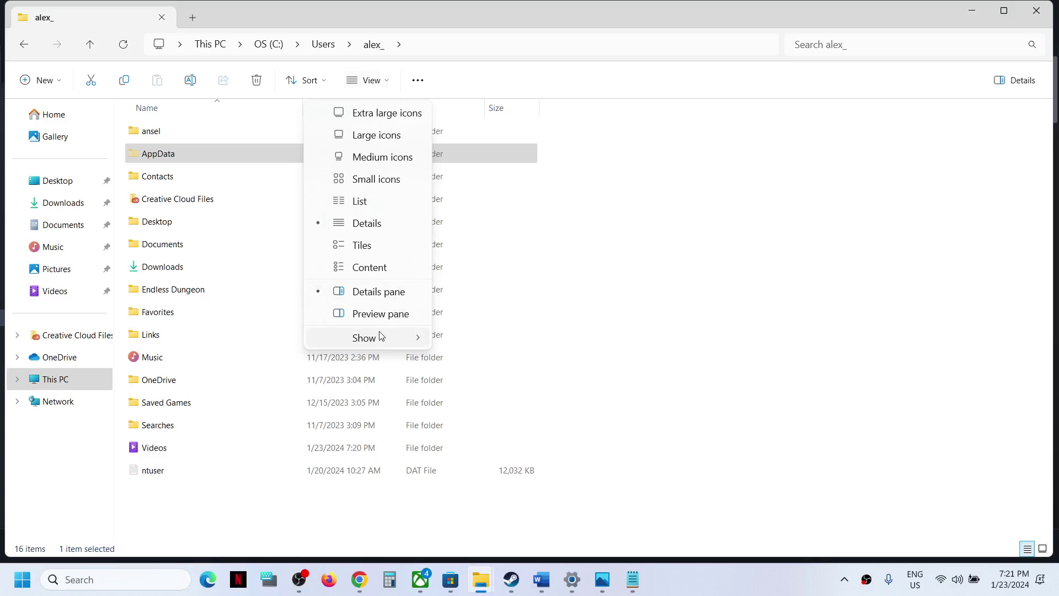
mouse_move(364, 339)
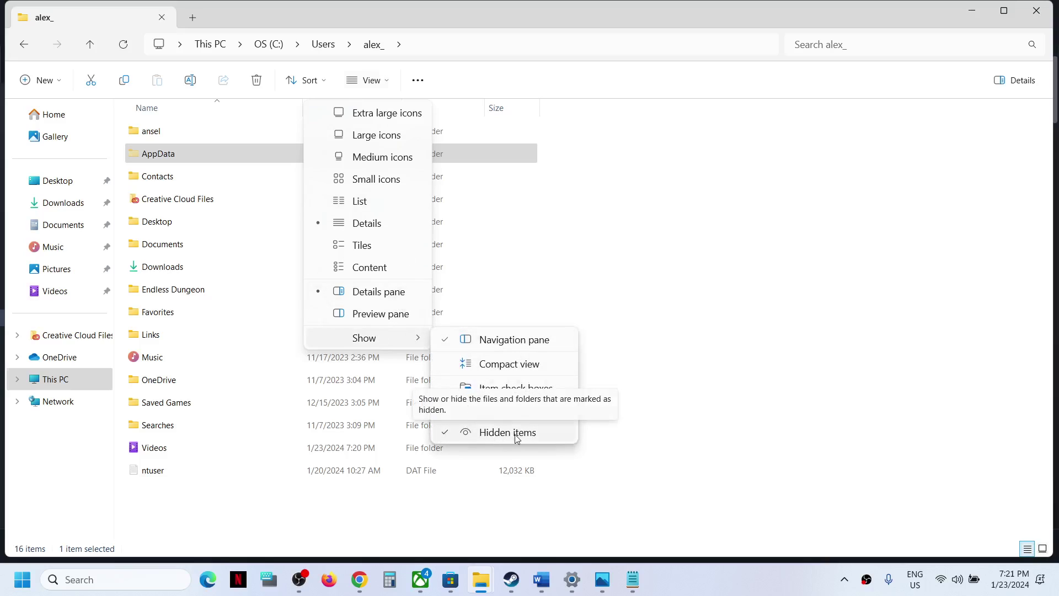
click(210, 153)
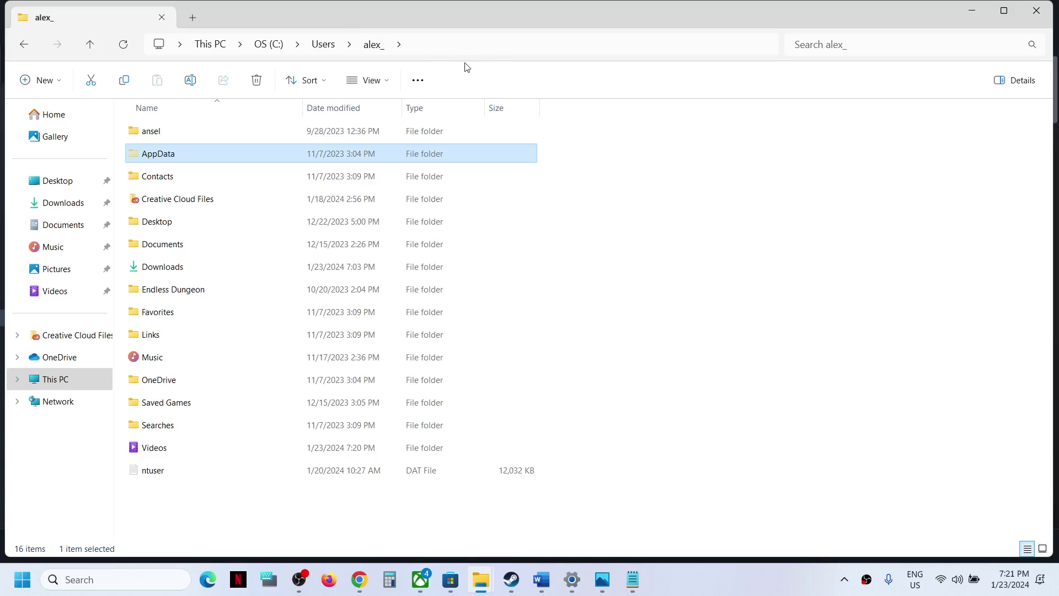
Go to AppData > Local > HellbladeGame > Saved > SaveGames and select all three save files
double_click(202, 152)
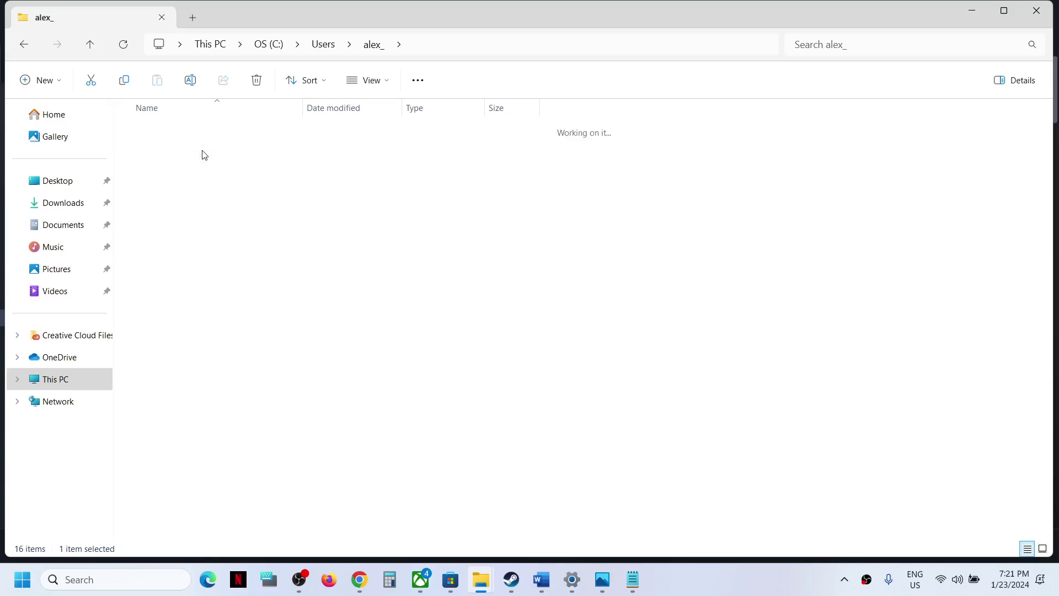
click(182, 135)
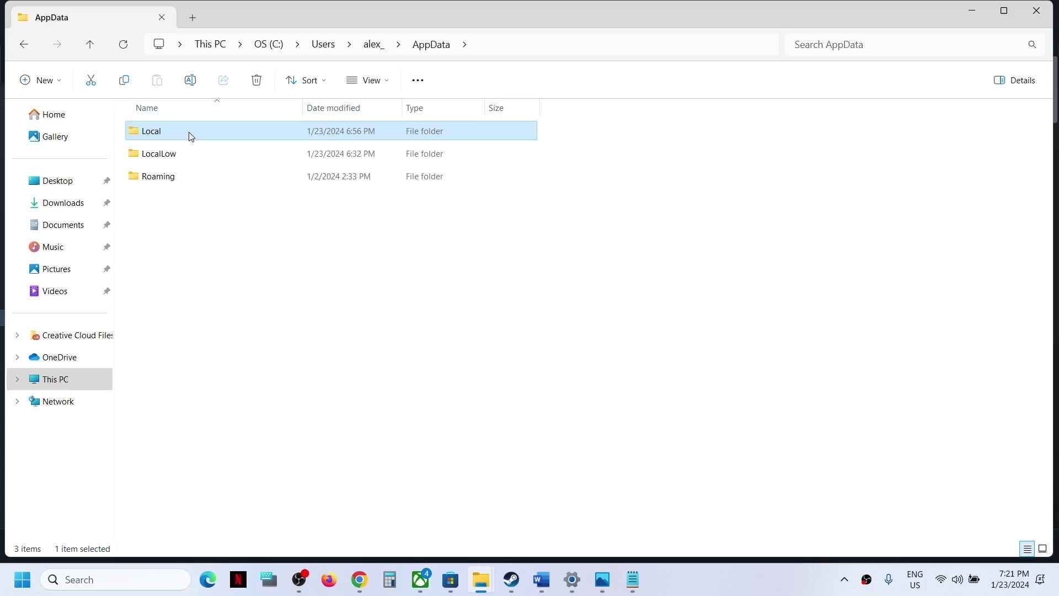
double_click(190, 135)
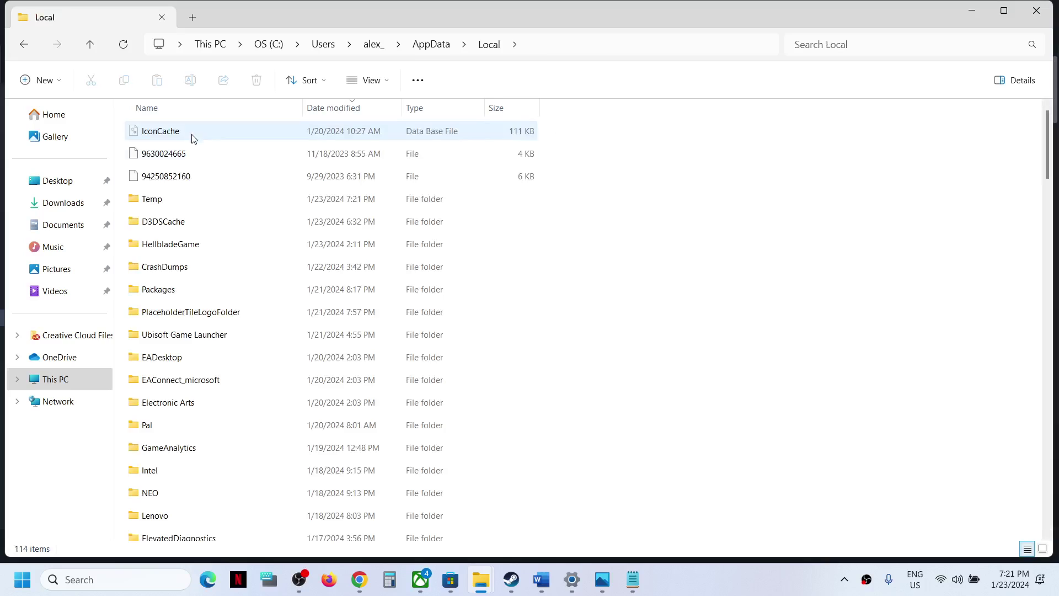
click(184, 248)
double_click(184, 247)
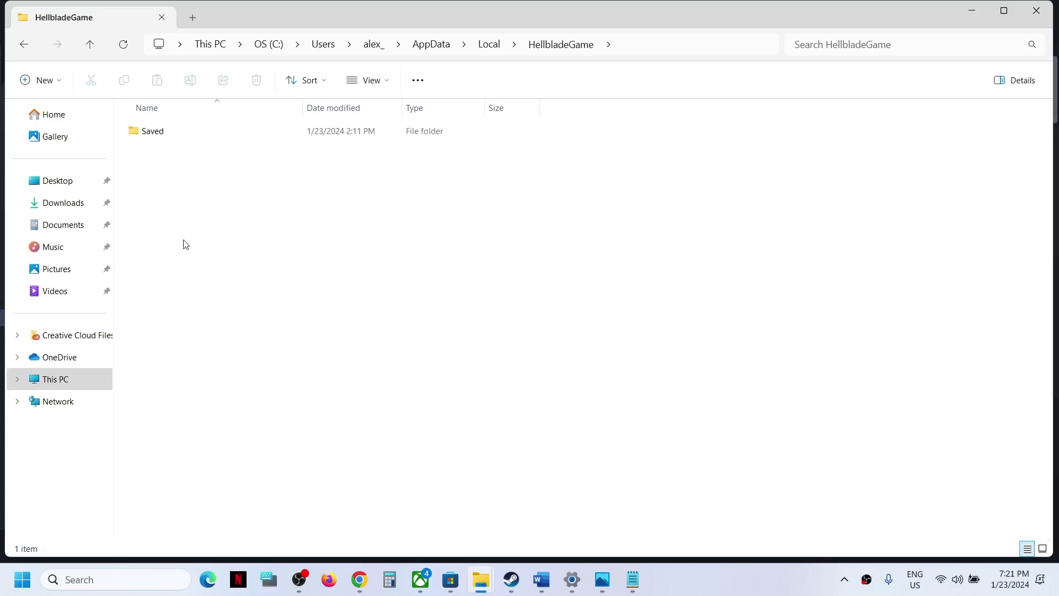
double_click(180, 134)
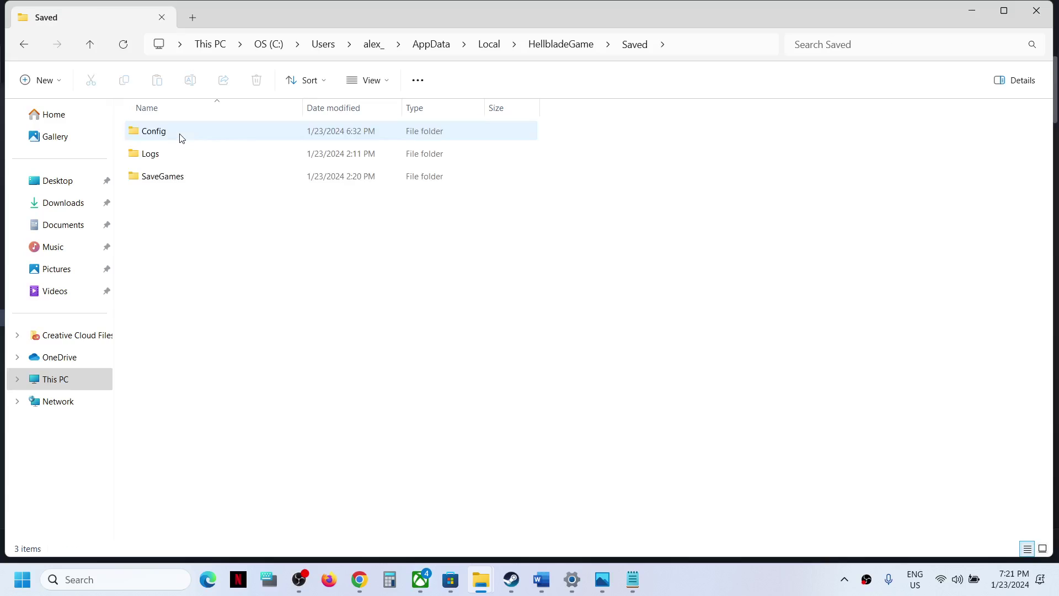
double_click(184, 177)
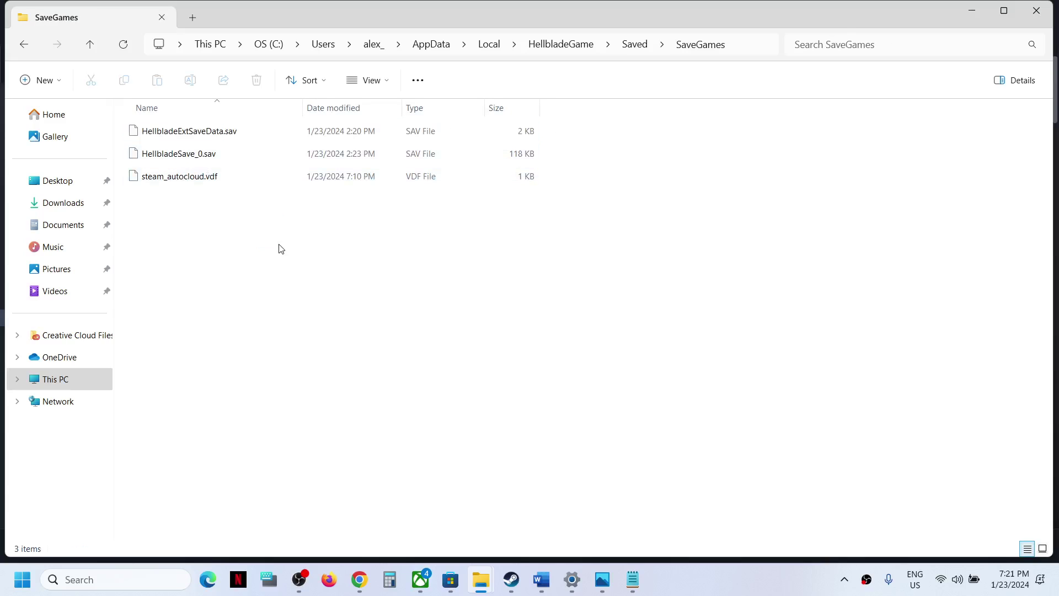
drag(278, 248, 181, 131)
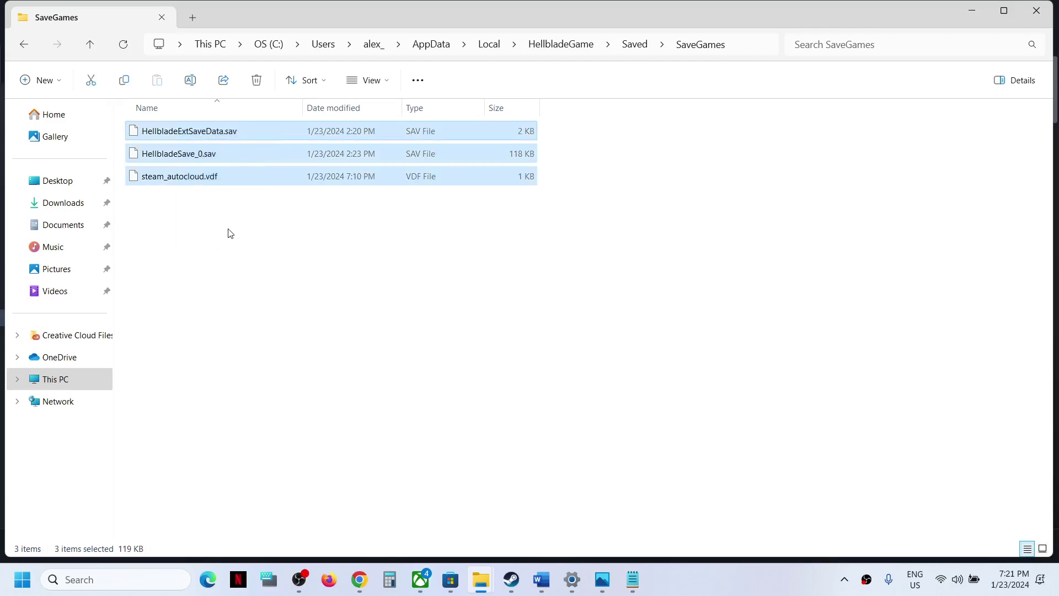
Go up to Saved, enter Config > WindowsNoEditor, and open GameUserSettings in Notepad
click(91, 44)
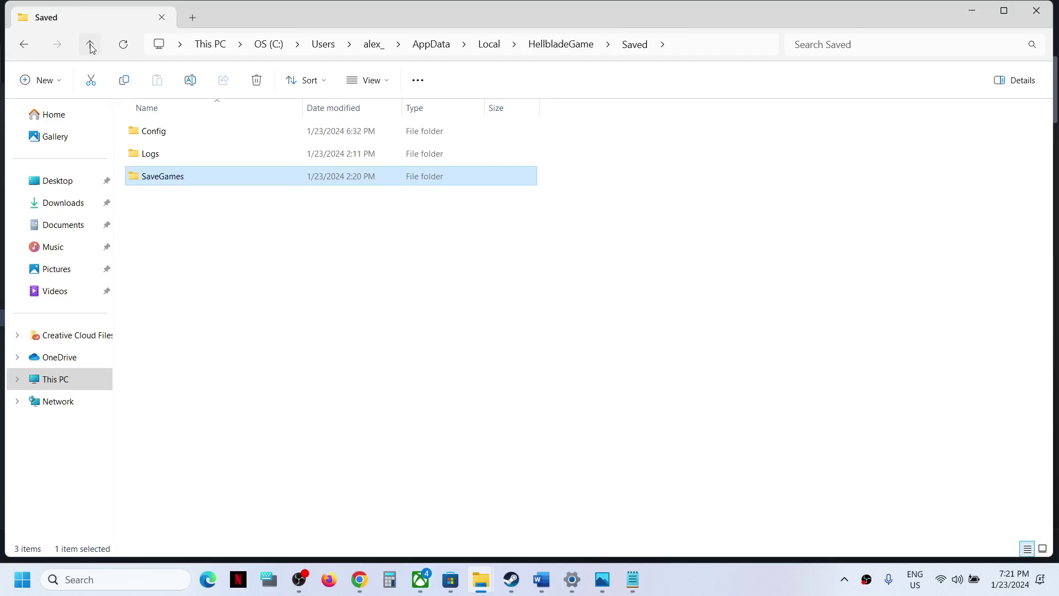
click(170, 133)
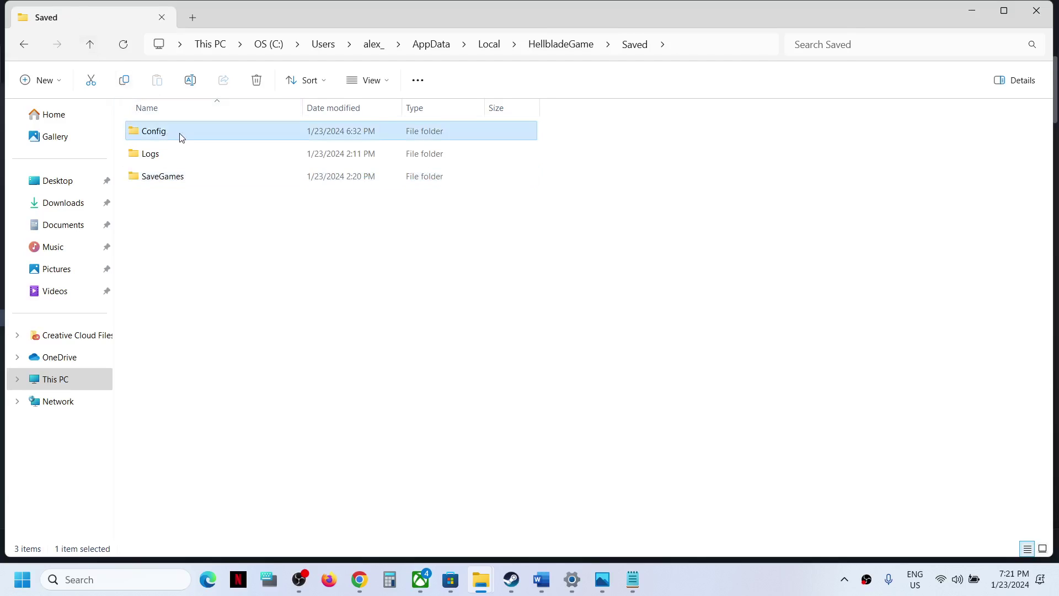
double_click(180, 136)
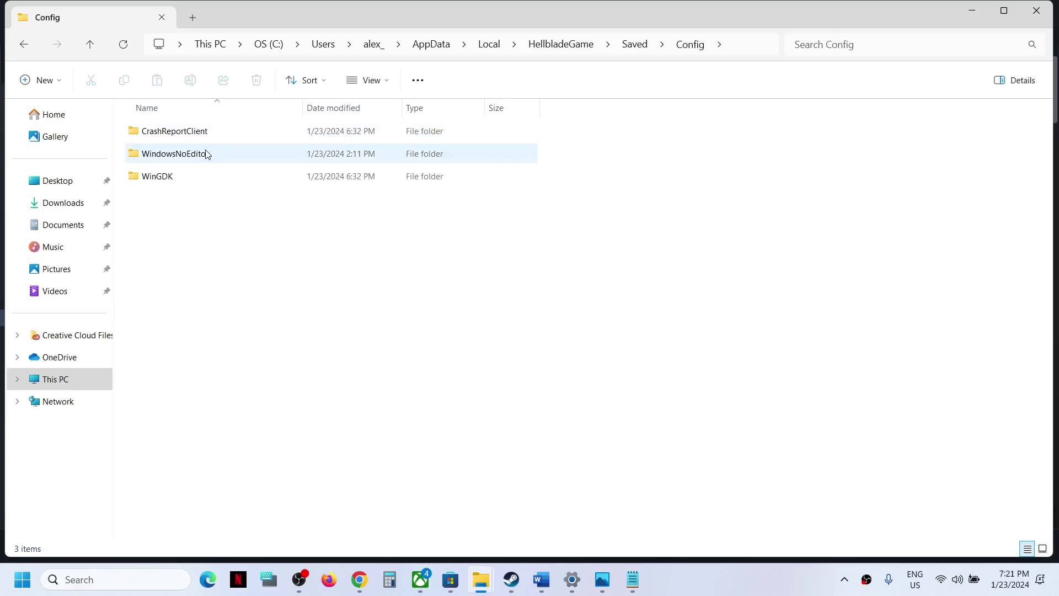
click(188, 157)
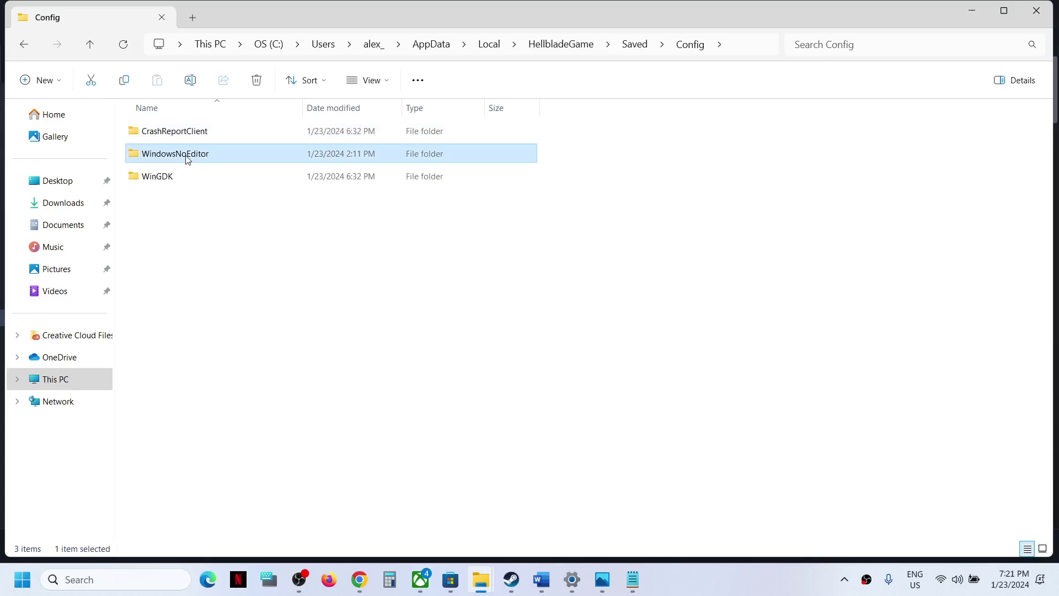
click(172, 180)
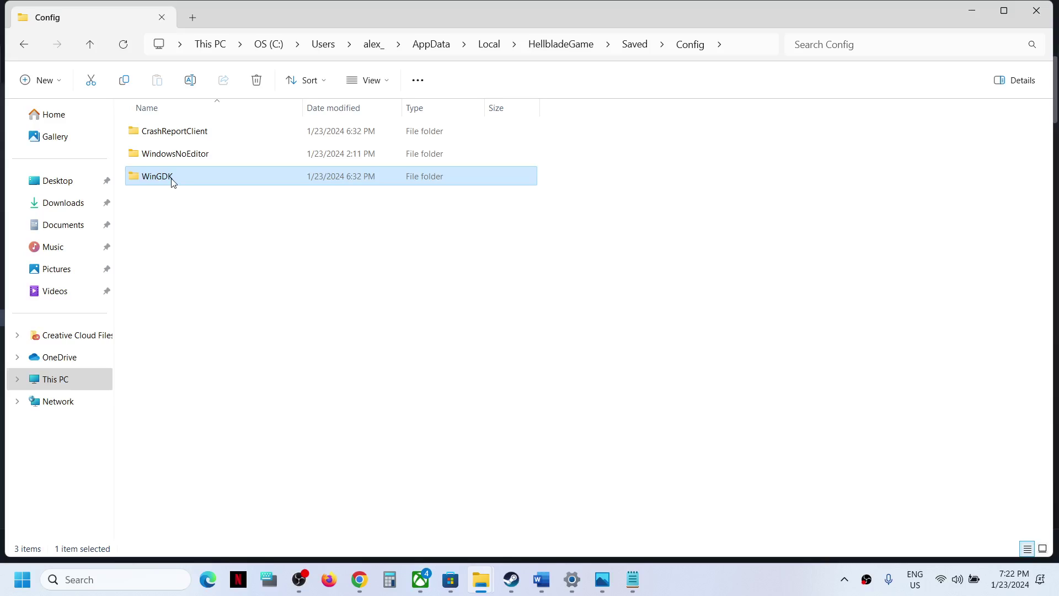
click(194, 155)
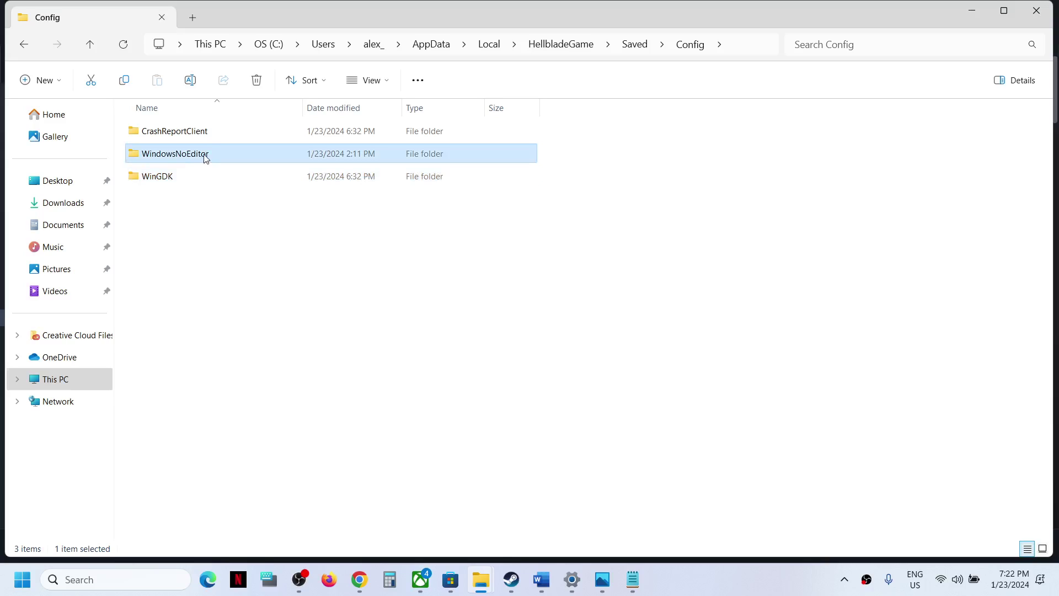
double_click(206, 157)
scroll(209, 271, down, 1)
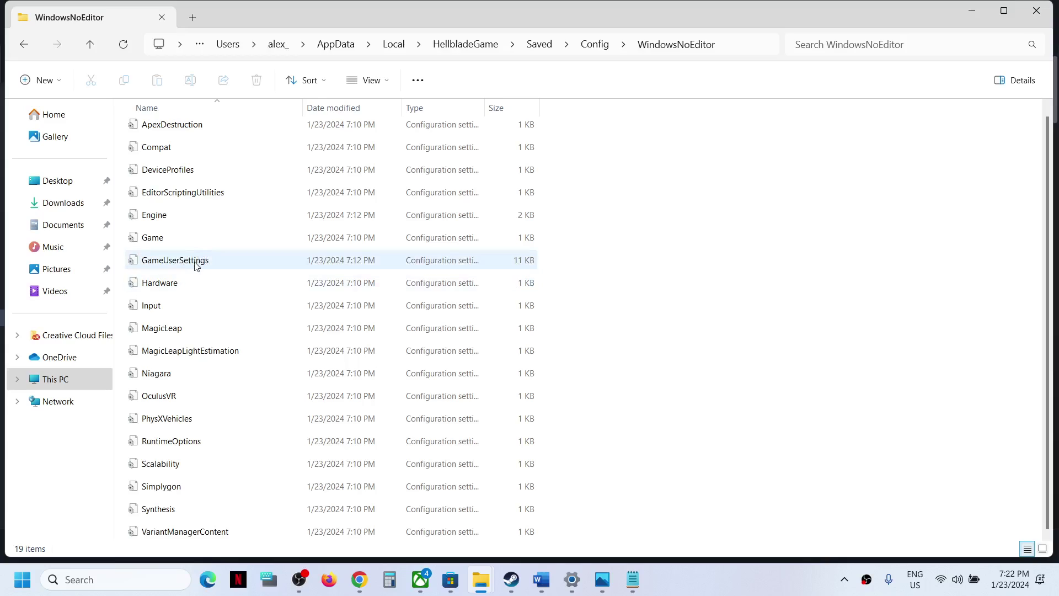
click(197, 264)
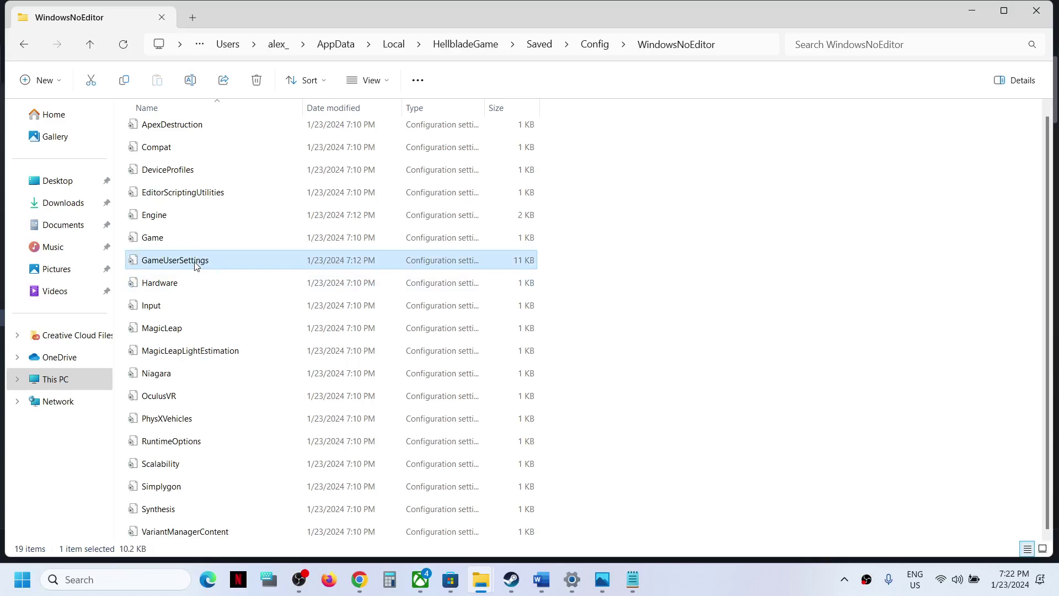
double_click(237, 263)
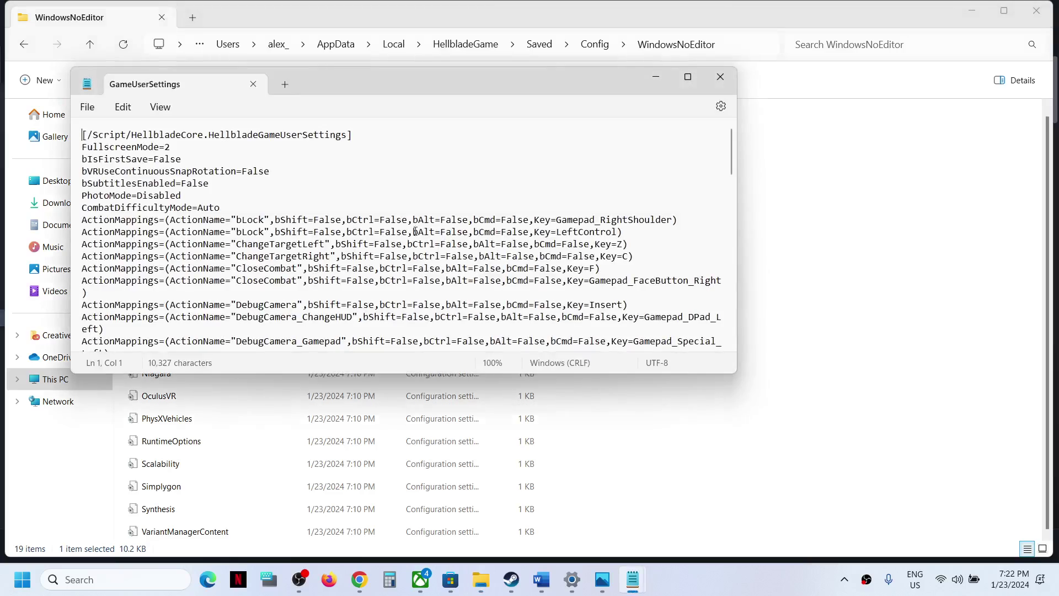
scroll(379, 224, down, 10)
scroll(378, 224, down, 10)
scroll(379, 224, up, 20)
Close the GameUserSettings Notepad window and return to Steam's Hellblade library page
click(721, 78)
mouse_move(542, 580)
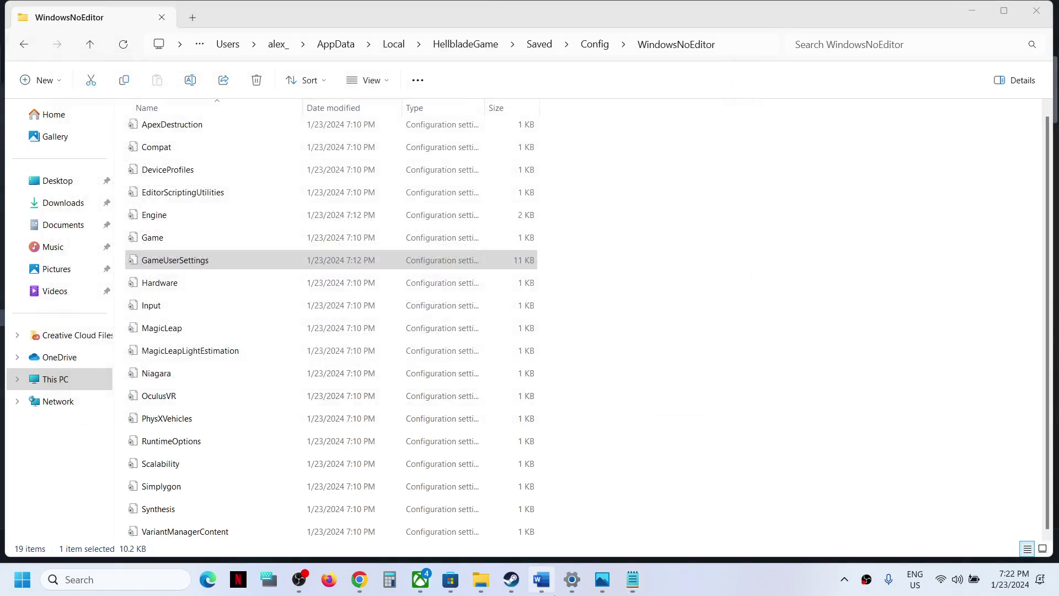
click(510, 579)
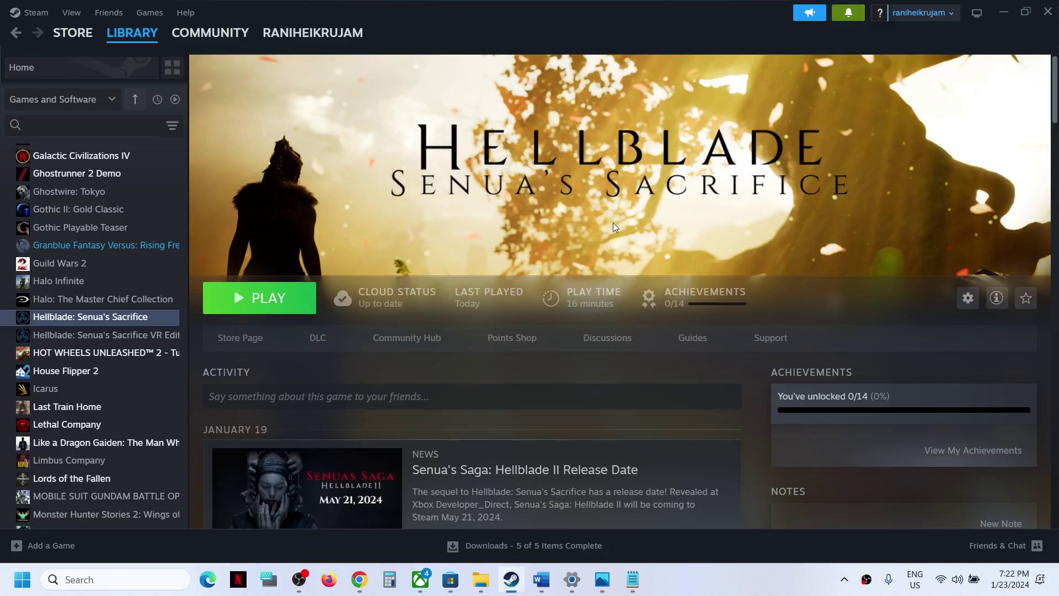